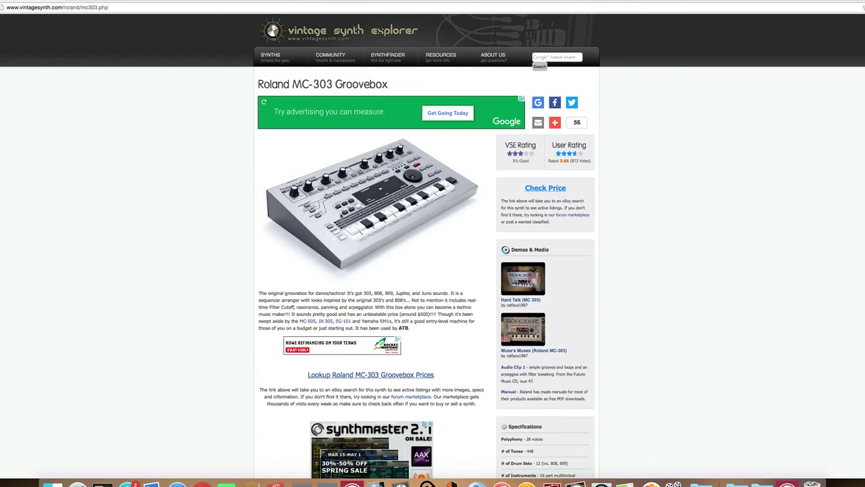
Switch to Ableton Live and examine the MIDI channel and input source choices of the Drum Kits track without changing them
{"action": "left_click", "coordinate": [327, 483]}
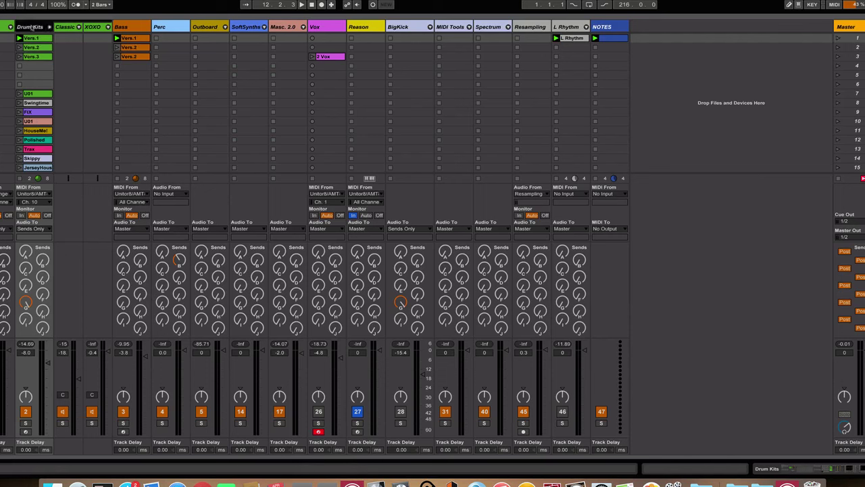
{"action": "left_click", "coordinate": [50, 203]}
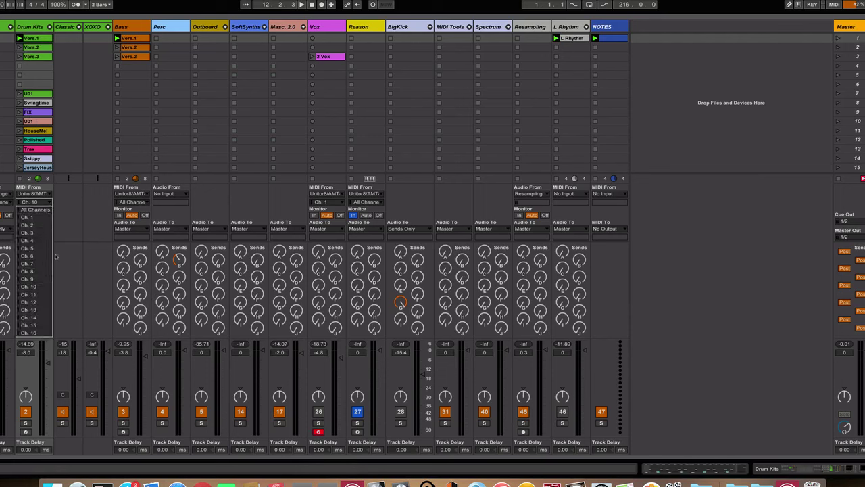
{"action": "left_click", "coordinate": [58, 211]}
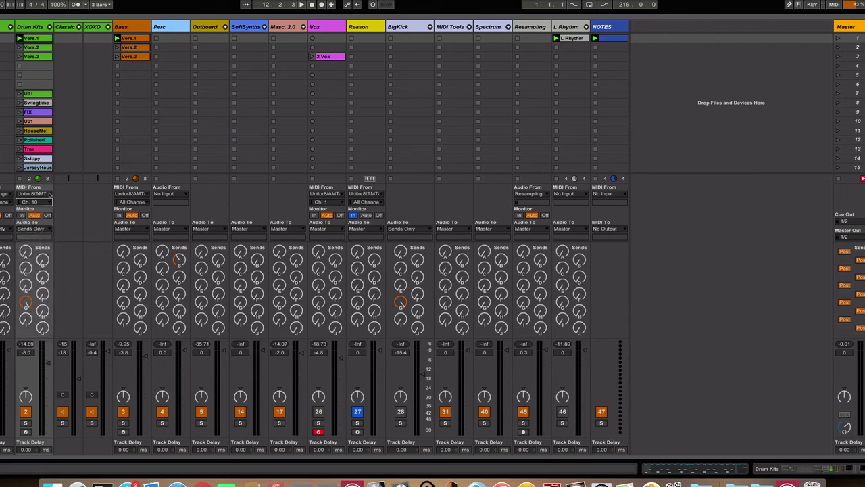
{"action": "left_click", "coordinate": [49, 194]}
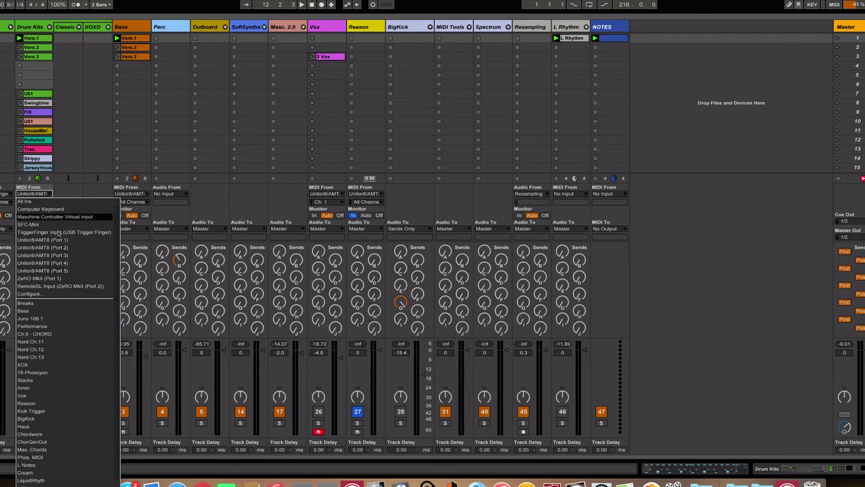
{"action": "left_click", "coordinate": [66, 151]}
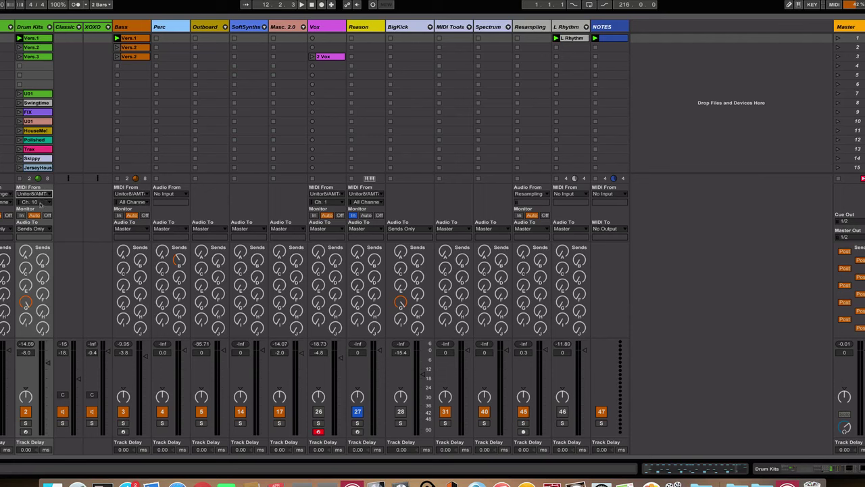
Show the Drum Kits track's Classic rack and examine the receive note choices of its Kick 909 chain
{"action": "double_click", "coordinate": [32, 26]}
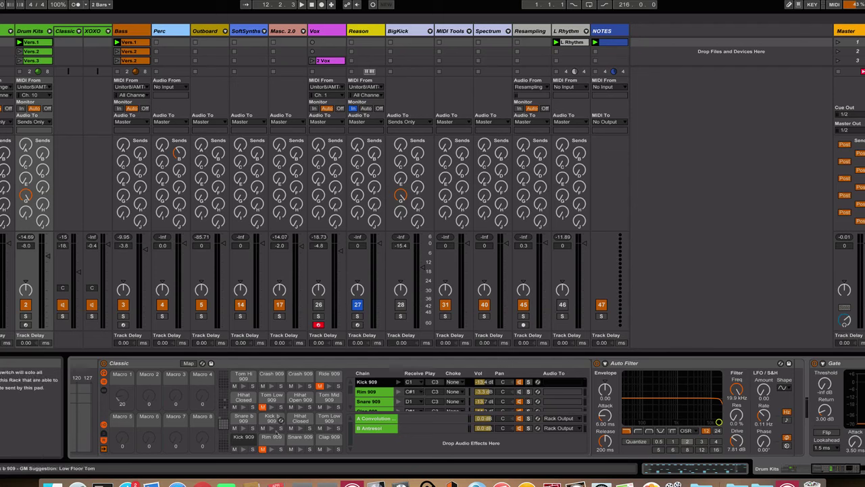
{"action": "left_click", "coordinate": [243, 439]}
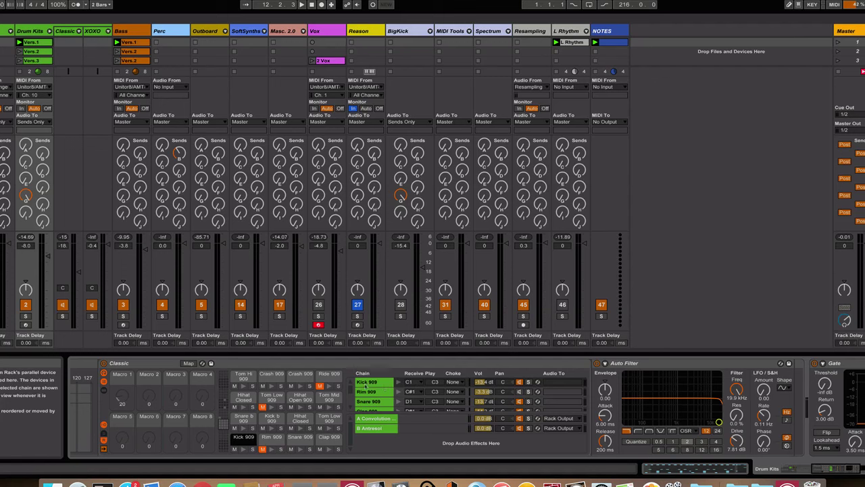
{"action": "left_click", "coordinate": [422, 383]}
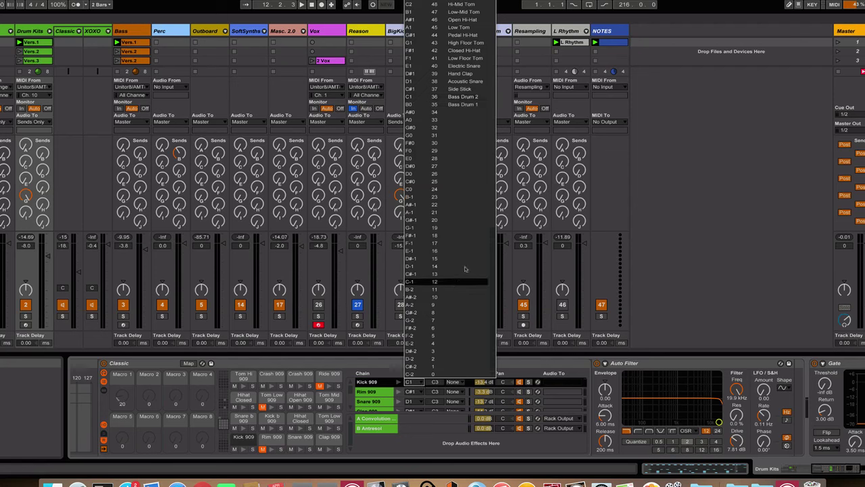
{"action": "scroll", "coordinate": [467, 68], "scroll_direction": "up", "scroll_amount": 5}
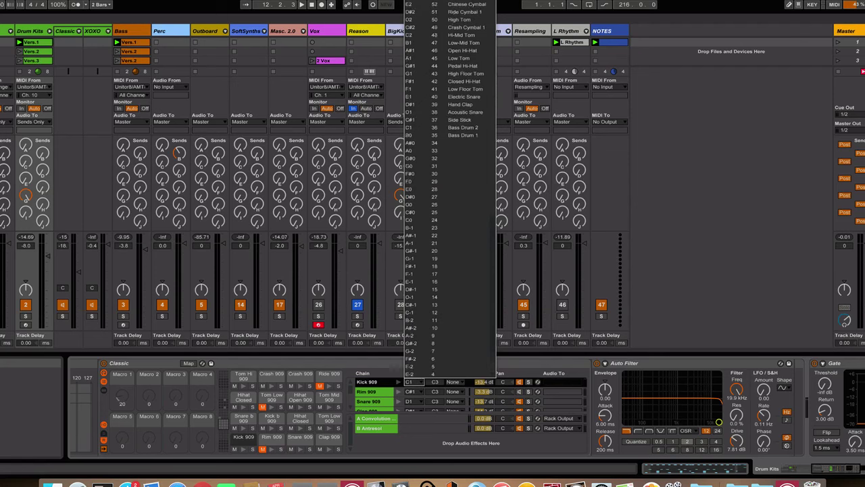
{"action": "scroll", "coordinate": [449, 176], "scroll_direction": "up", "scroll_amount": 6}
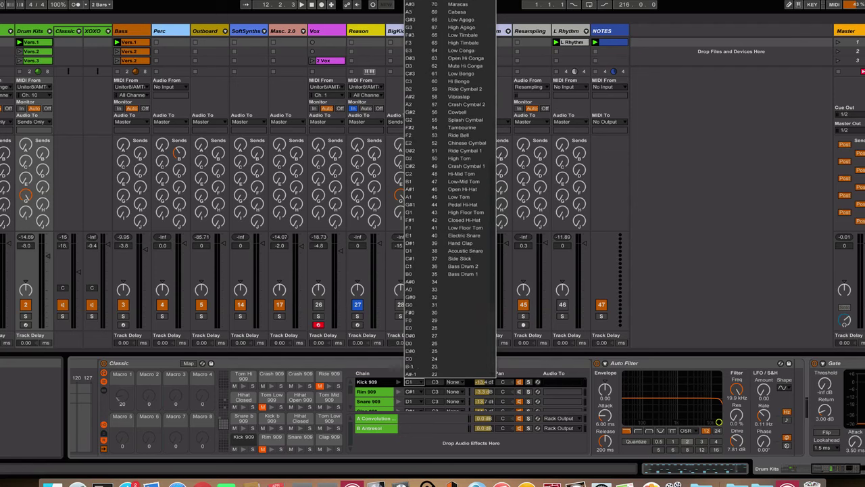
{"action": "scroll", "coordinate": [466, 182], "scroll_direction": "up", "scroll_amount": 3}
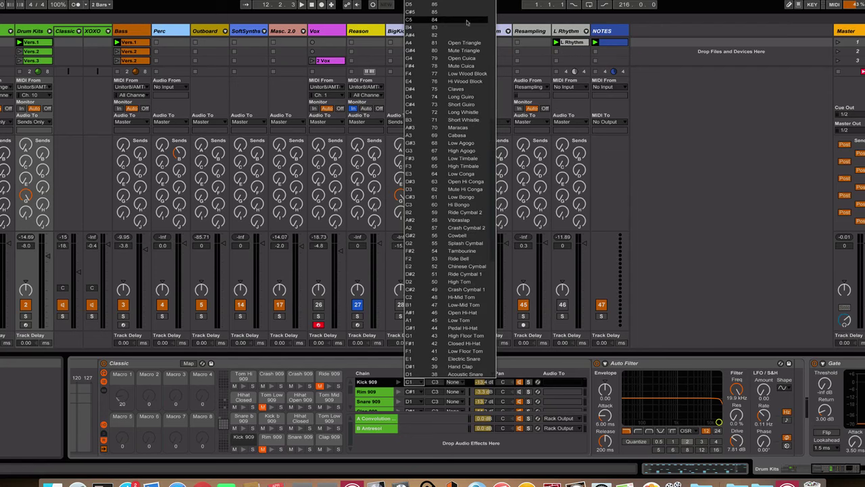
{"action": "scroll", "coordinate": [460, 53], "scroll_direction": "up", "scroll_amount": 1}
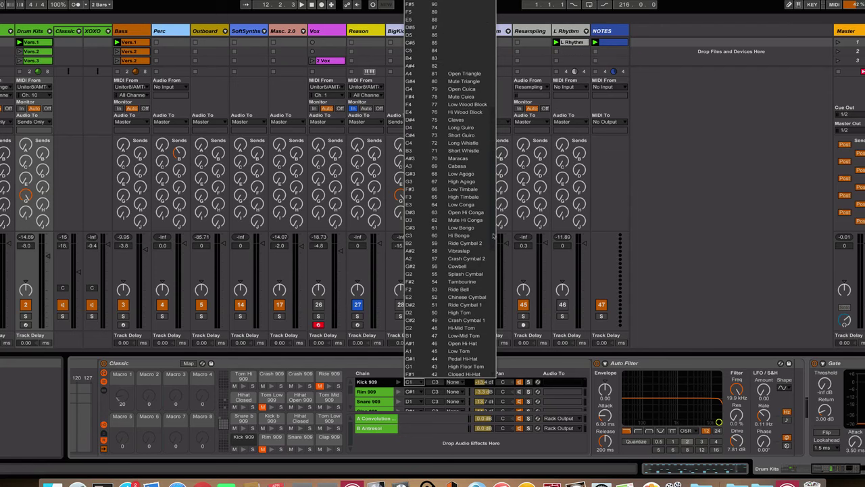
{"action": "scroll", "coordinate": [494, 235], "scroll_direction": "down", "scroll_amount": 6}
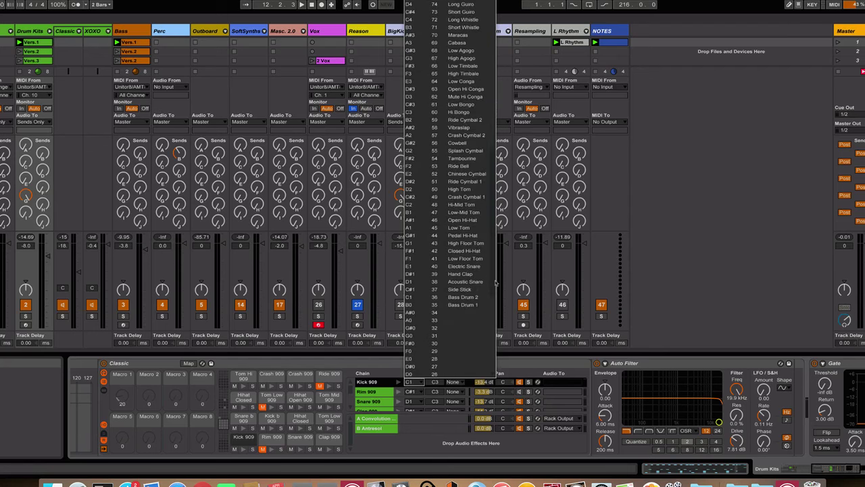
{"action": "scroll", "coordinate": [497, 292], "scroll_direction": "down", "scroll_amount": 1}
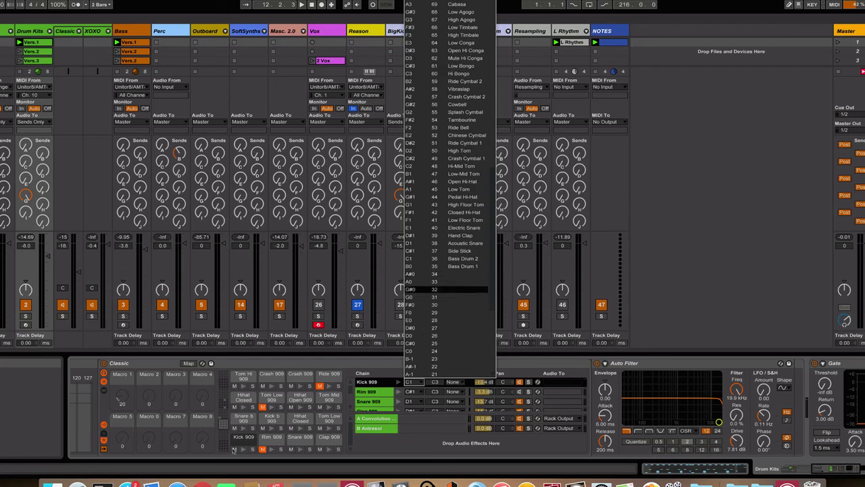
Select the Rim 909 pad and examine its chain's receive note choices, keeping the assigned note
{"action": "left_click", "coordinate": [271, 440]}
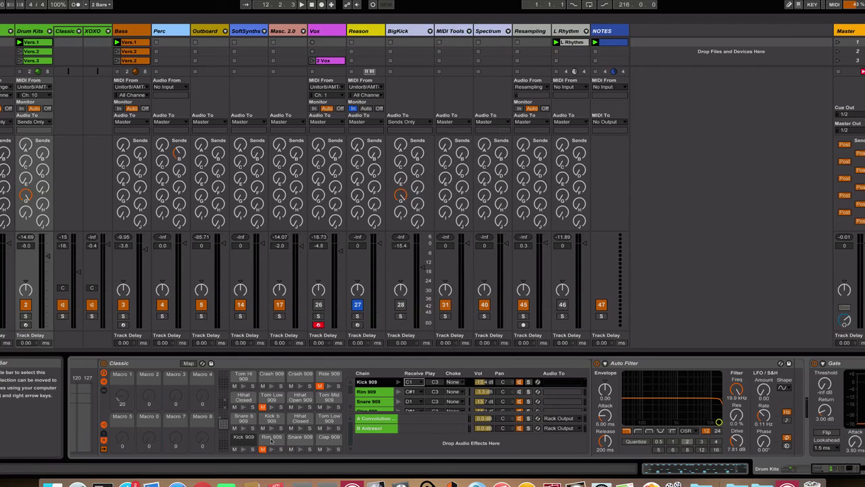
{"action": "left_click", "coordinate": [271, 439]}
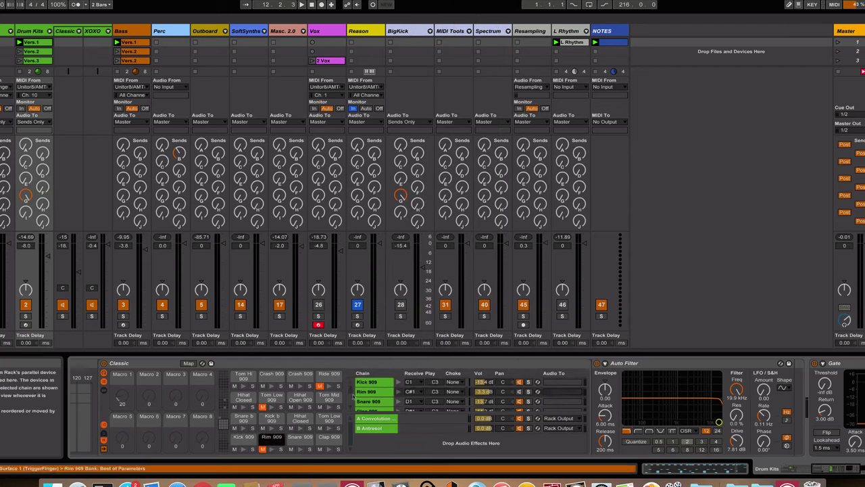
{"action": "left_click", "coordinate": [409, 391]}
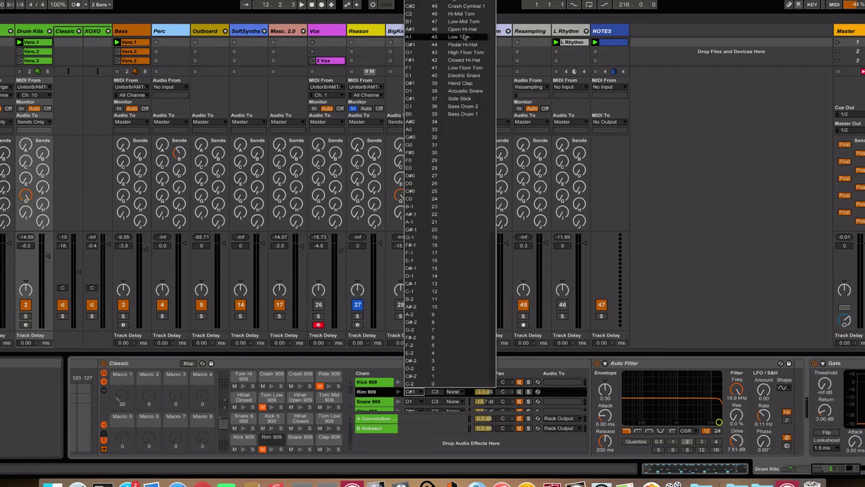
{"action": "scroll", "coordinate": [464, 11], "scroll_direction": "up", "scroll_amount": 2}
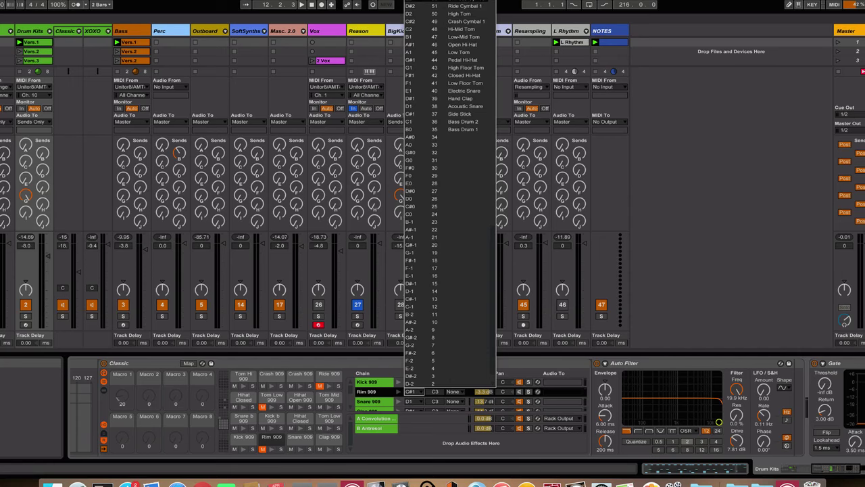
{"action": "scroll", "coordinate": [469, 4], "scroll_direction": "up", "scroll_amount": 8}
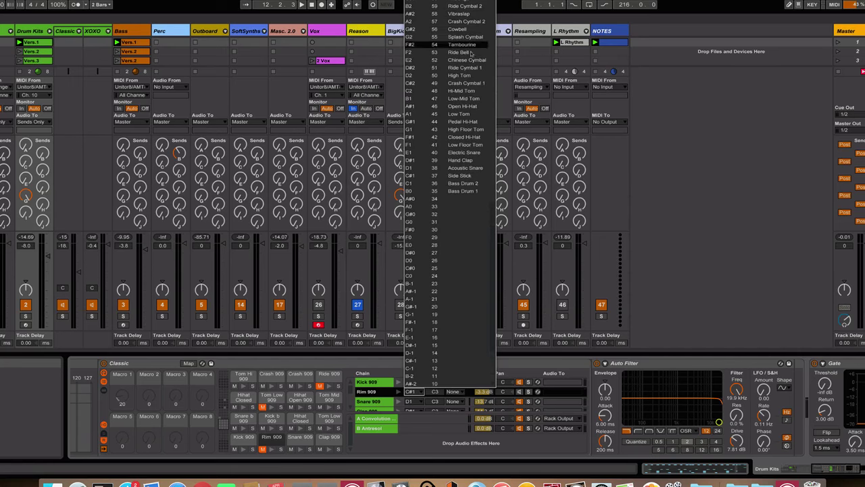
{"action": "left_click", "coordinate": [657, 137]}
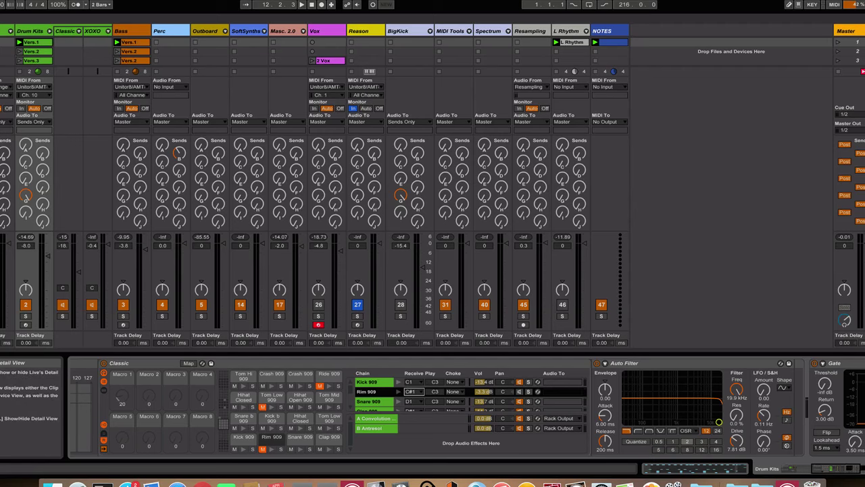
Hide the rack, examine the MIDI notes of the U01 clip on the Drum Kits track, and close the clip view
{"action": "left_click_drag", "start_coordinate": [777, 353], "coordinate": [788, 417]}
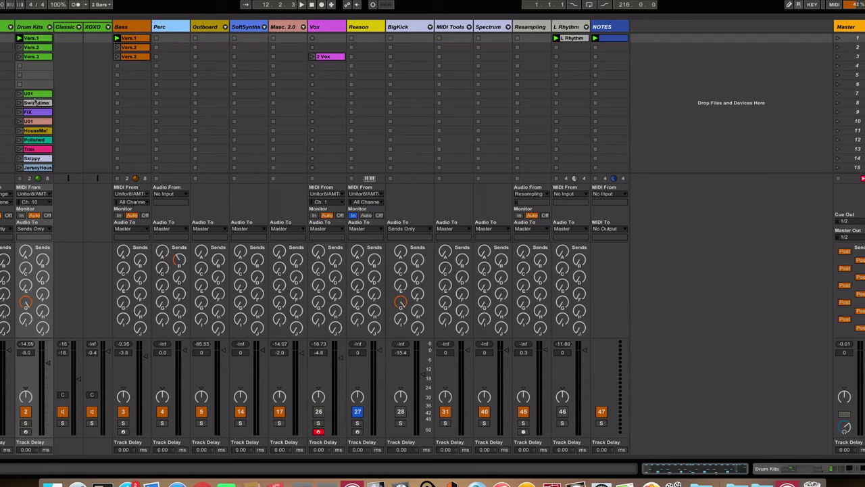
{"action": "double_click", "coordinate": [34, 95]}
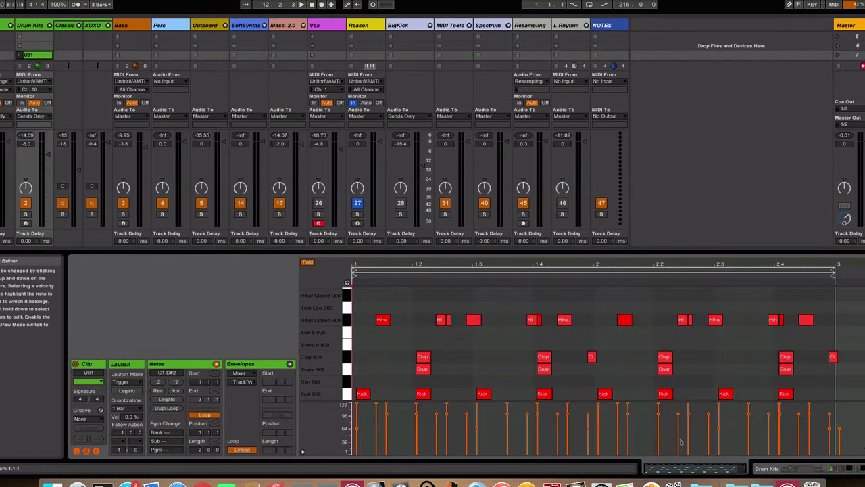
{"action": "left_click", "coordinate": [864, 468]}
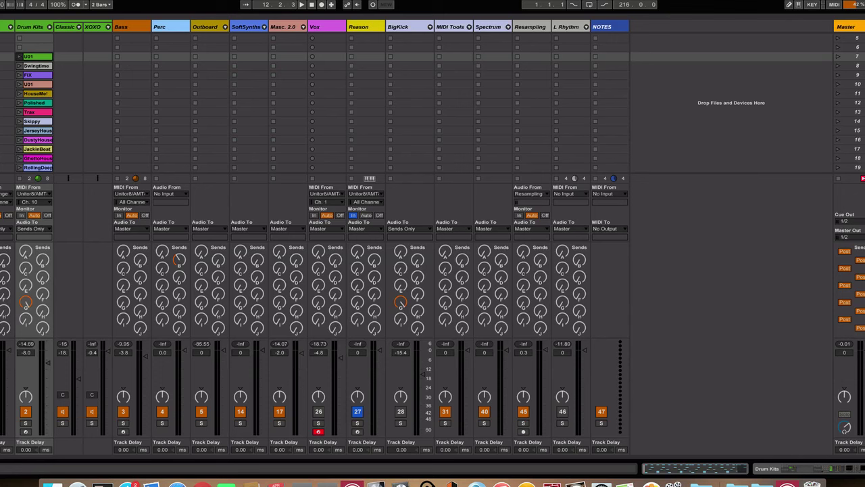
{"action": "scroll", "coordinate": [432, 103], "scroll_direction": "up", "scroll_amount": 4}
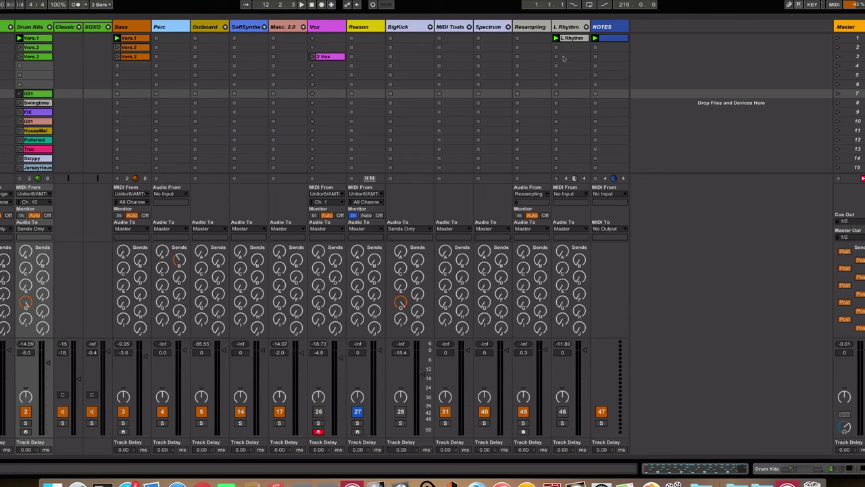
Launch scenes 3, 1 and 2 in turn, activate the Vox track, and launch scene 3 again
{"action": "left_click", "coordinate": [838, 57]}
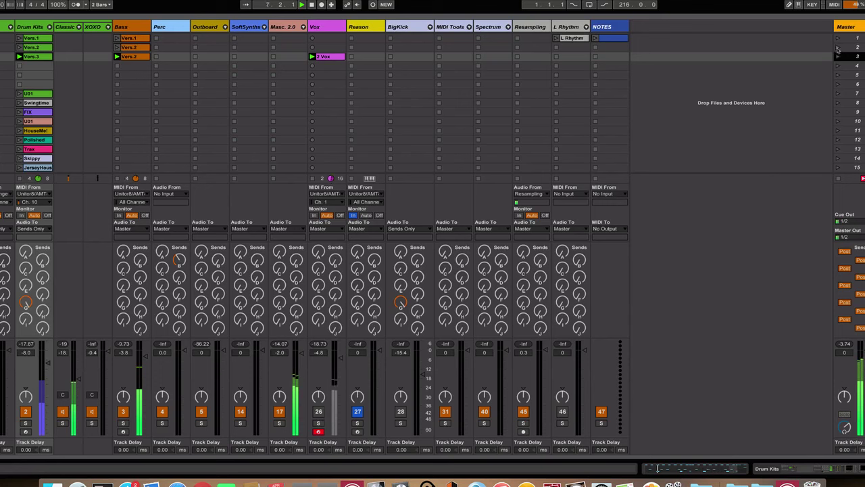
{"action": "left_click", "coordinate": [838, 39]}
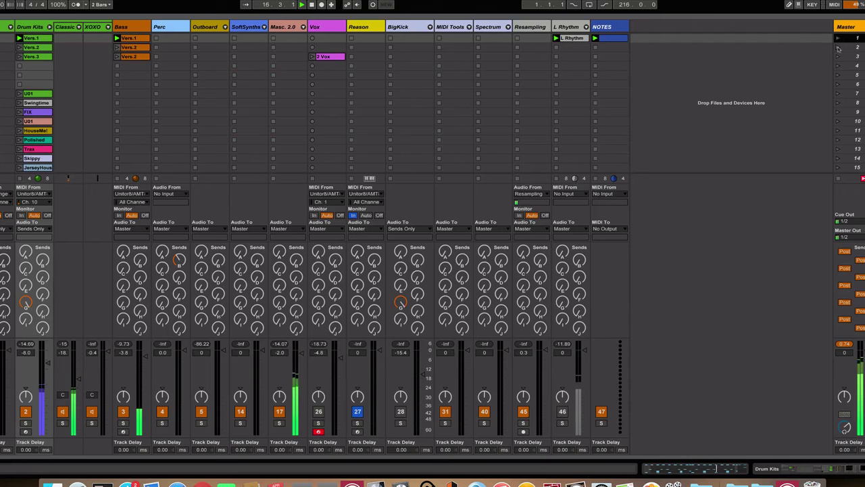
{"action": "left_click", "coordinate": [838, 47]}
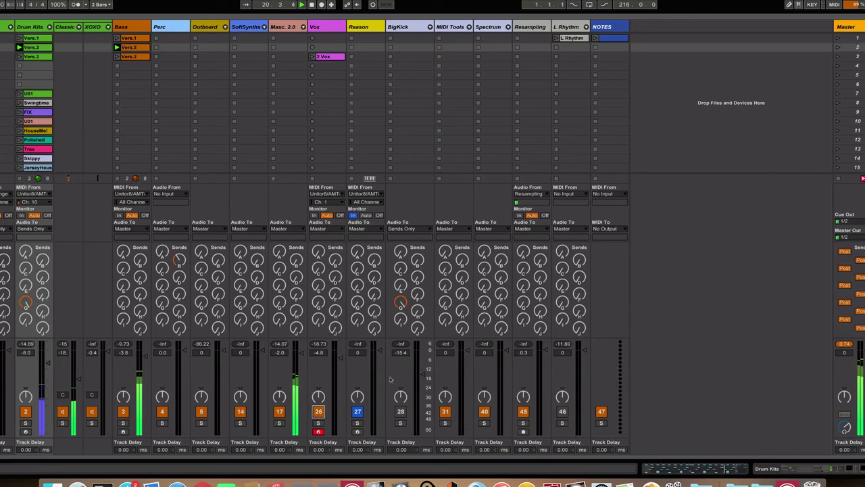
{"action": "left_click", "coordinate": [838, 57]}
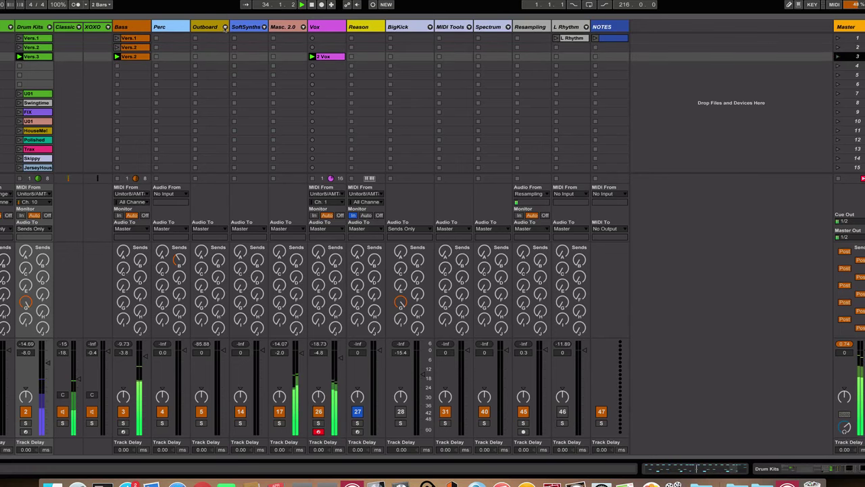
Unfold the Masc. 2.0 group, show the Cmin track's devices, and select its Auto Filter
{"action": "left_click", "coordinate": [303, 26]}
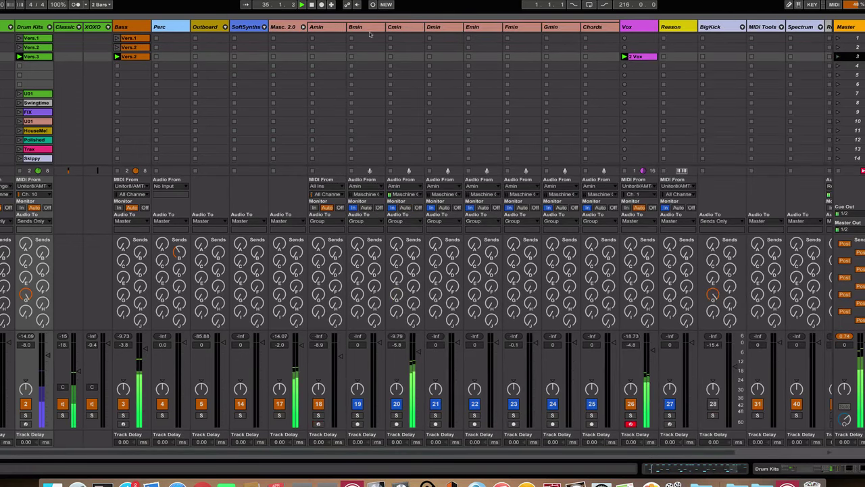
{"action": "double_click", "coordinate": [395, 27]}
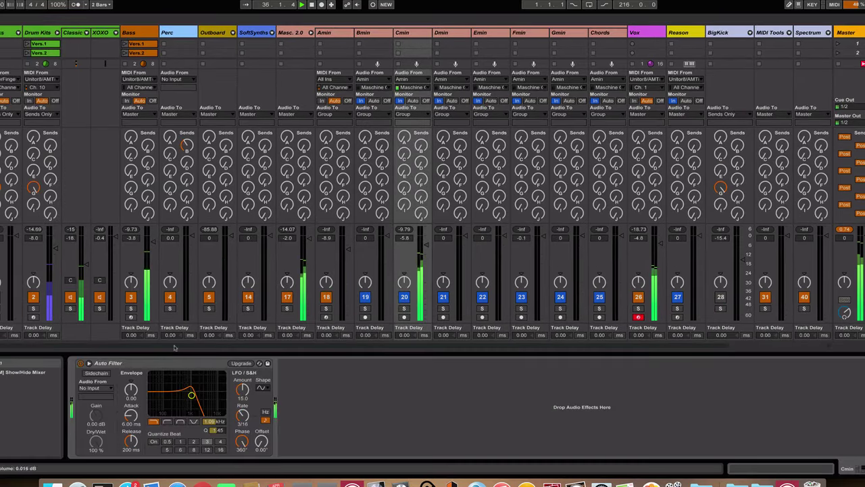
{"action": "left_click", "coordinate": [157, 363]}
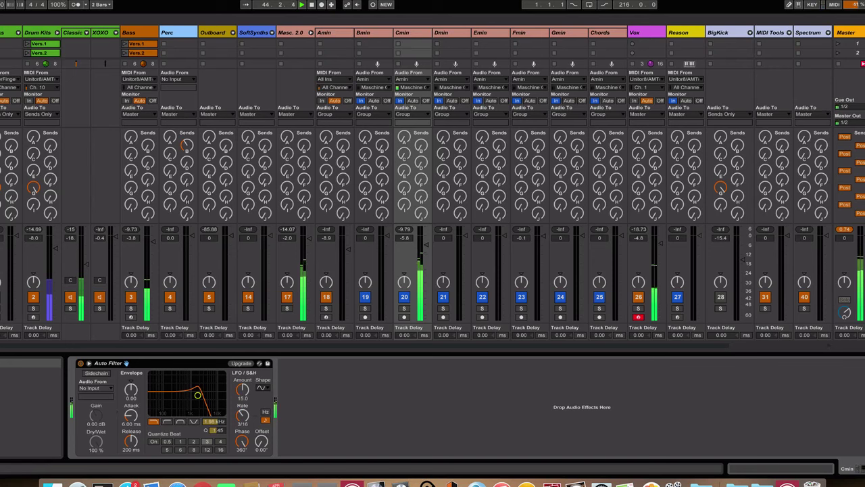
Launch scenes 2 and 1, hide the device view, and launch scenes 3 and 2
{"action": "left_click", "coordinate": [838, 54]}
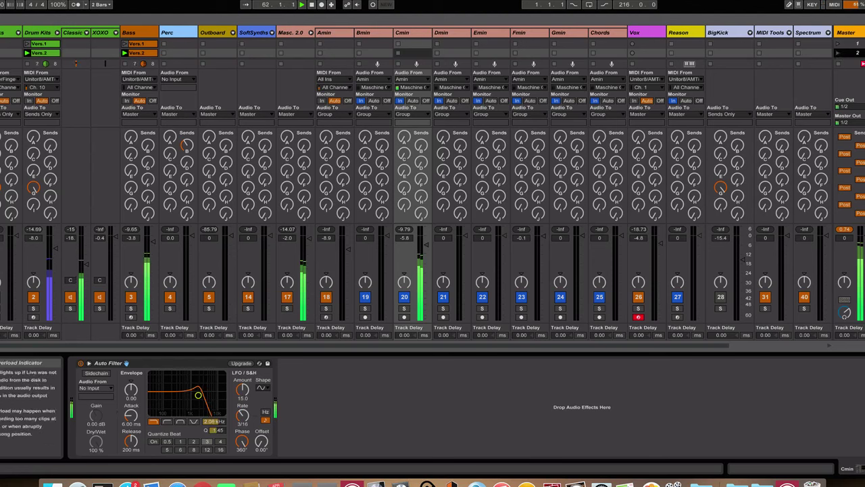
{"action": "left_click", "coordinate": [837, 43]}
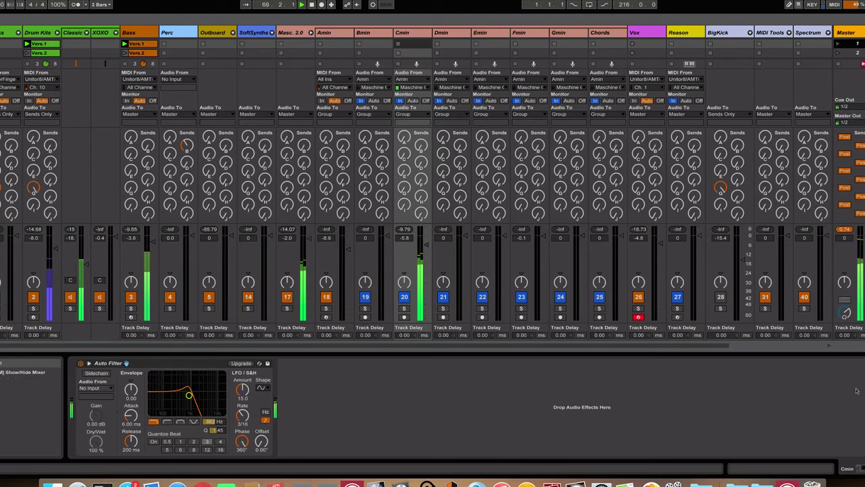
{"action": "left_click", "coordinate": [864, 469]}
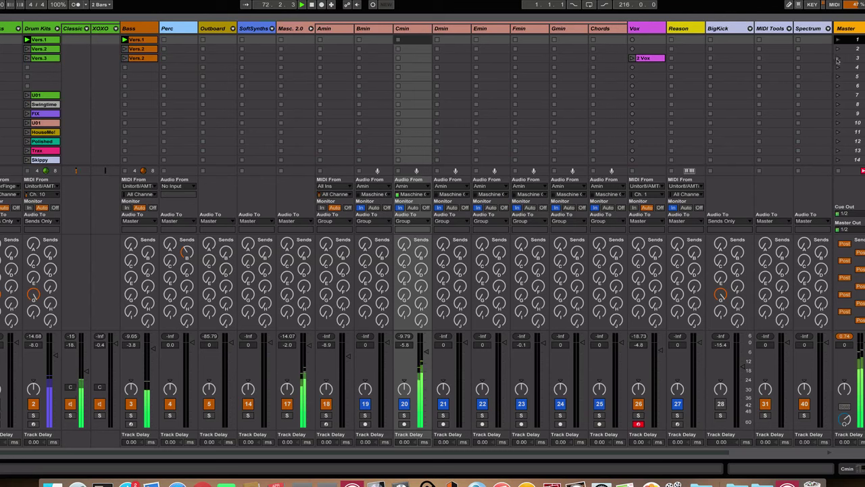
{"action": "left_click", "coordinate": [838, 59]}
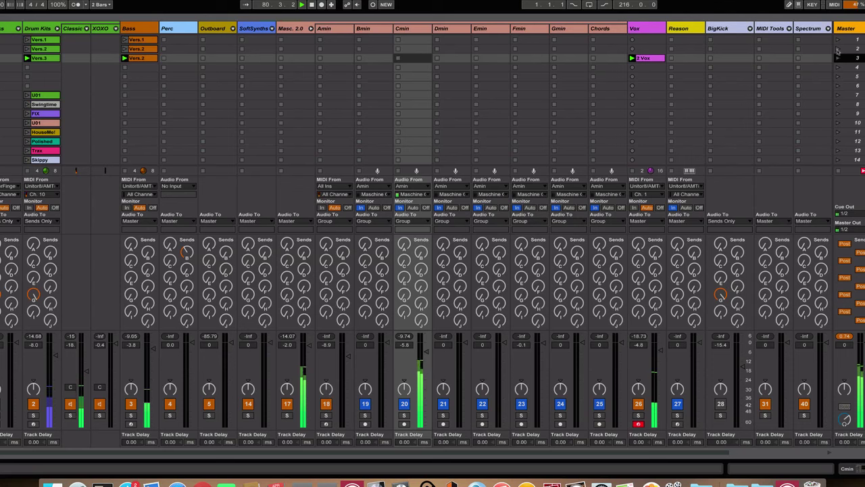
{"action": "left_click", "coordinate": [838, 49]}
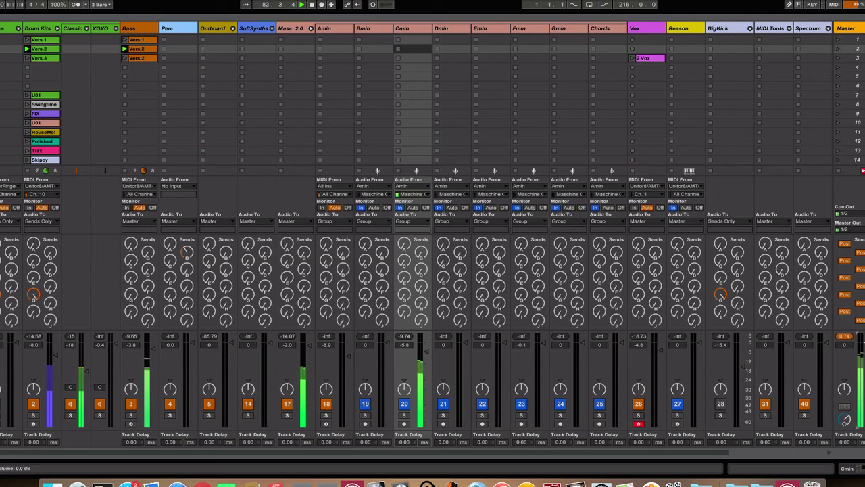
Fade the Master track's volume down to -inf dB while scene 2 plays
{"action": "left_click_drag", "start_coordinate": [864, 342], "coordinate": [864, 361]}
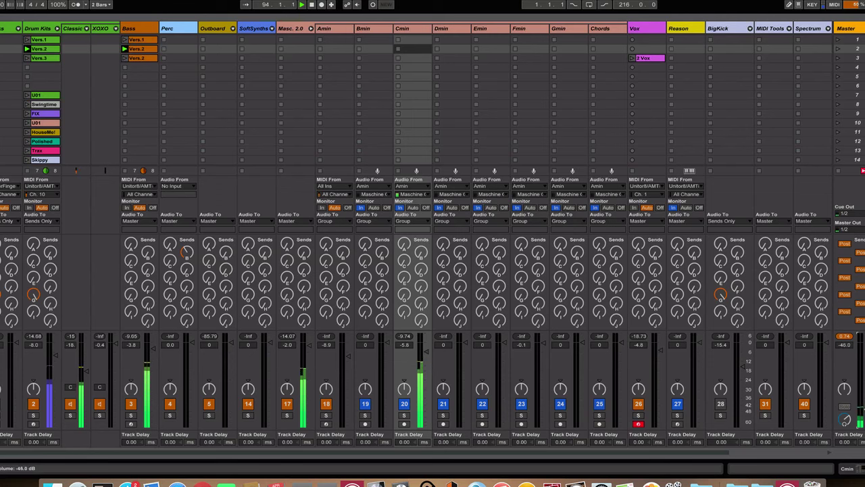
{"action": "left_click_drag", "start_coordinate": [862, 417], "coordinate": [862, 426]}
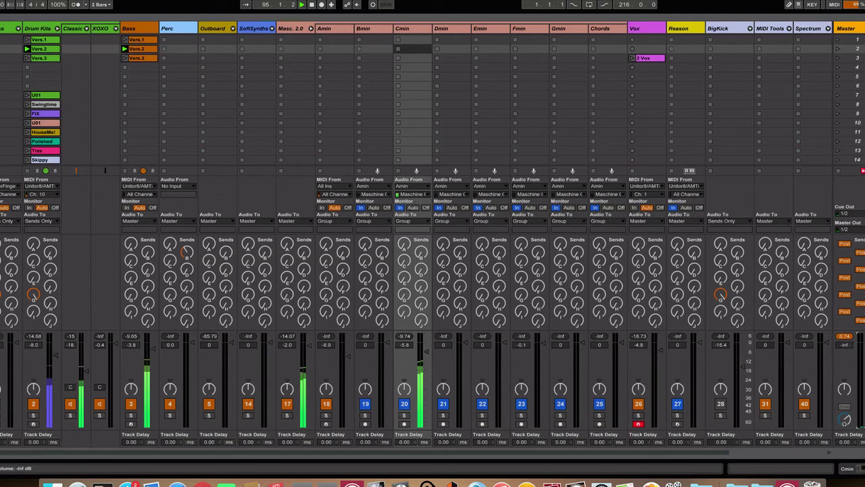